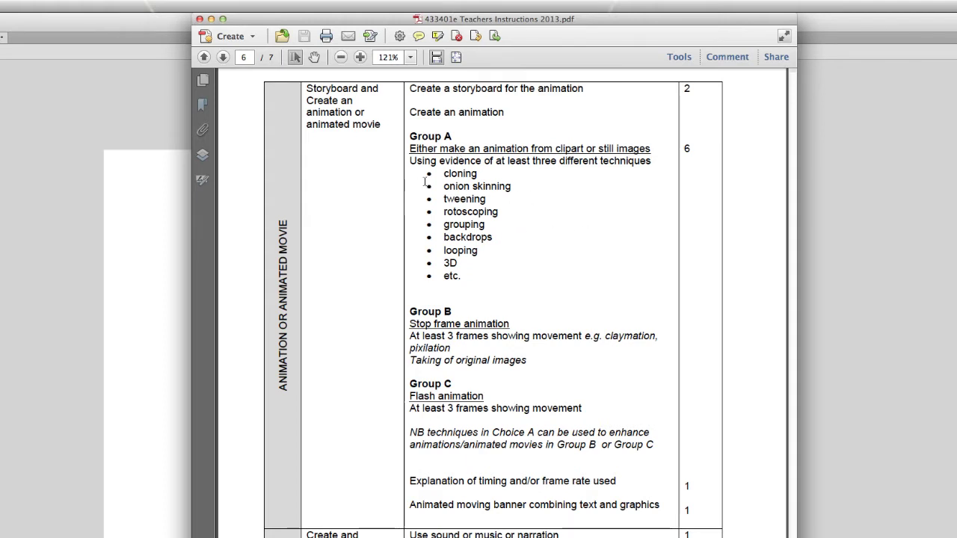
# Highlight "tweening" and "onion skinning" in the Group A technique list, and minimize the PDF to return to Flash
pyautogui.click(491, 198)
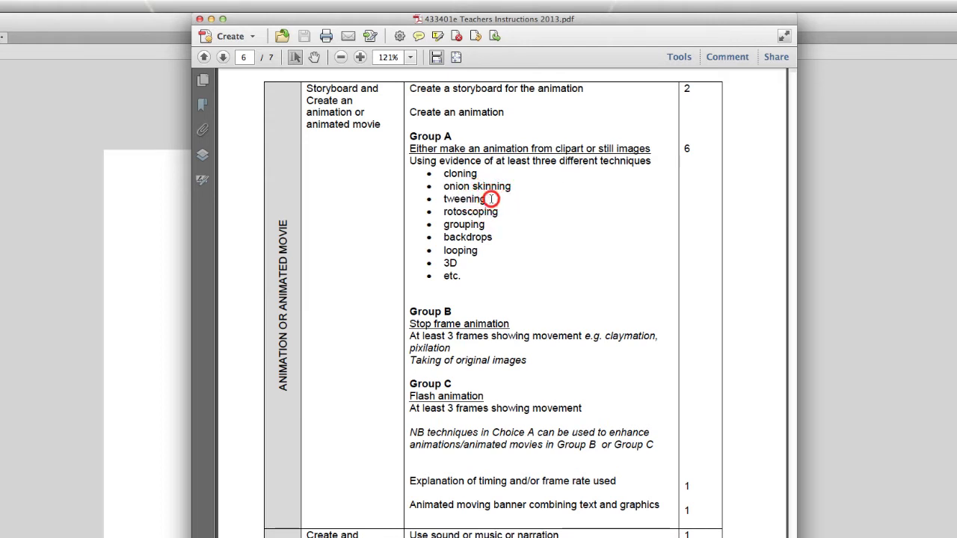
pyautogui.moveTo(491, 199); pyautogui.dragTo(445, 199)
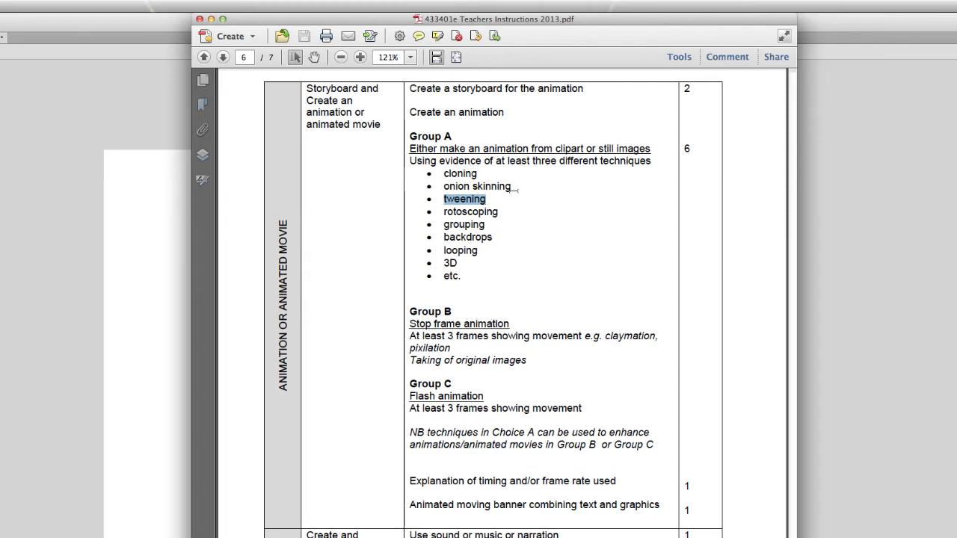
pyautogui.click(508, 187)
pyautogui.moveTo(508, 187); pyautogui.dragTo(440, 193)
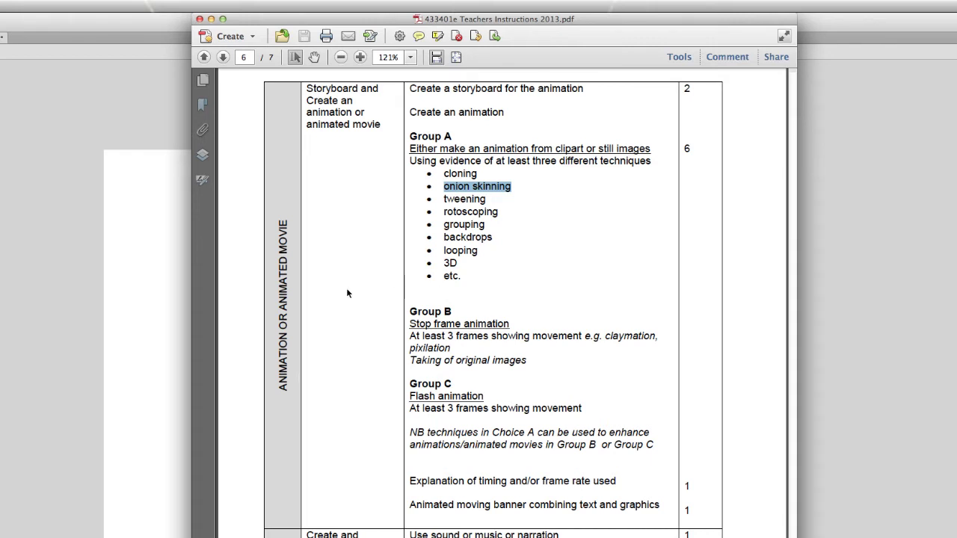
pyautogui.click(212, 19)
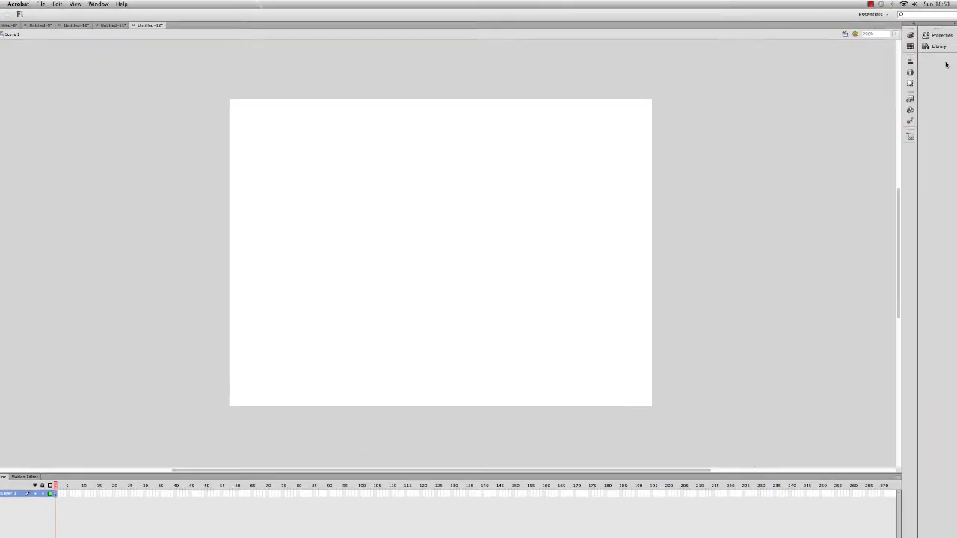
# Draw a blue circle with a thick black outline, about 136 px wide, on the left part of the stage using the Oval tool
pyautogui.click(951, 110)
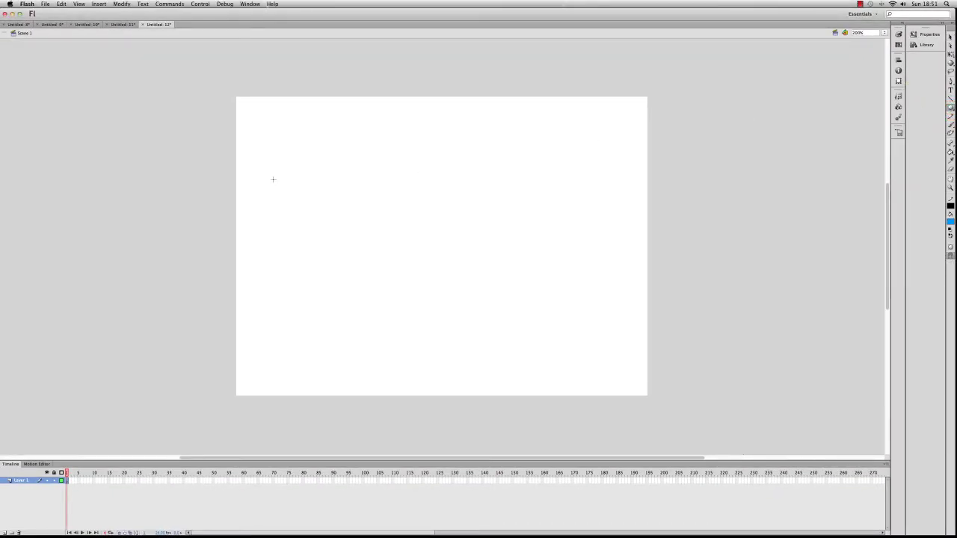
pyautogui.moveTo(267, 168); pyautogui.dragTo(370, 263)
pyautogui.click(950, 36)
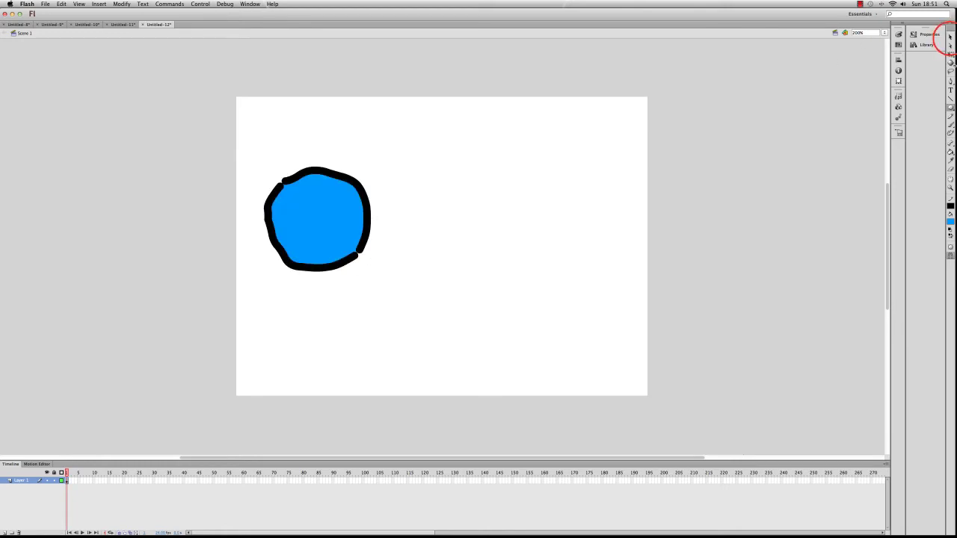
# Select the circle's fill and outline together and display its shape properties
pyautogui.click(925, 37)
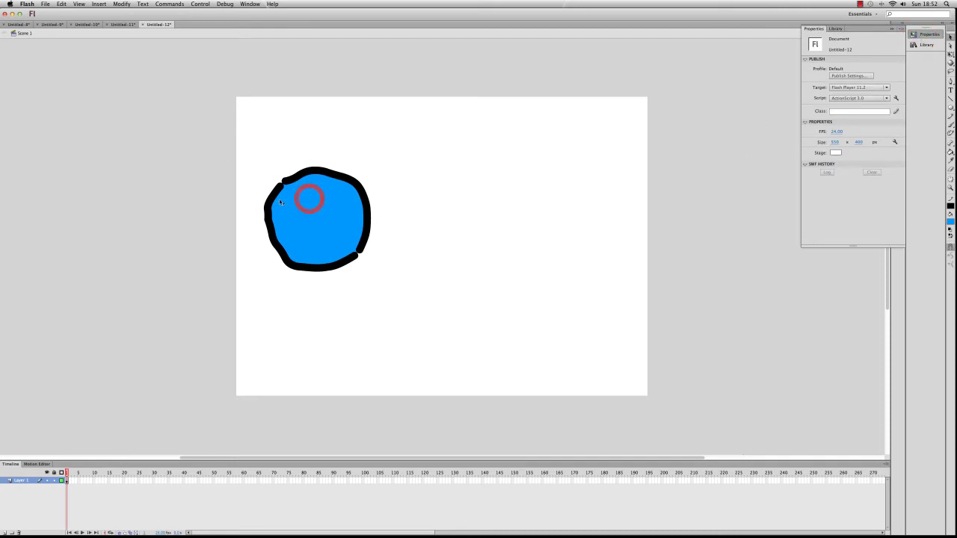
pyautogui.doubleClick(310, 200)
pyautogui.click(429, 154)
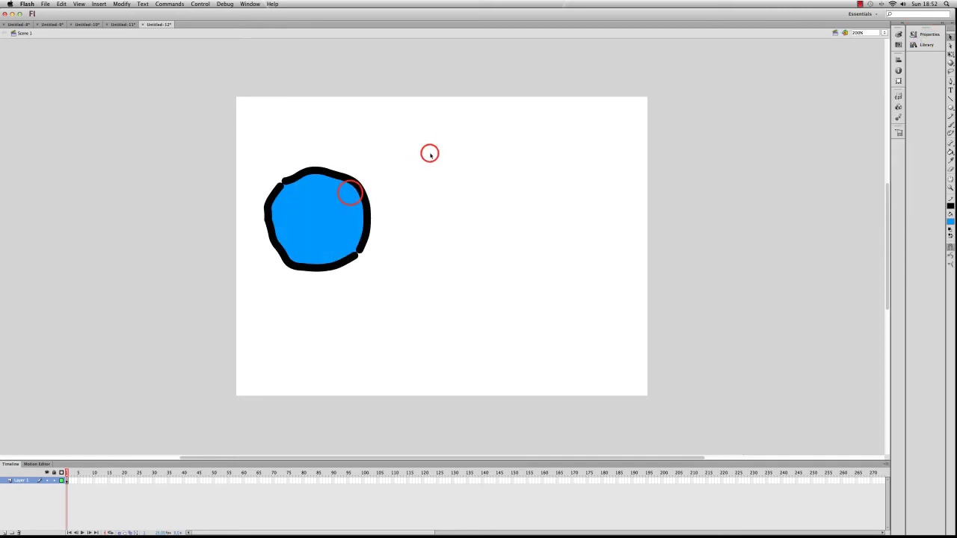
pyautogui.click(331, 208)
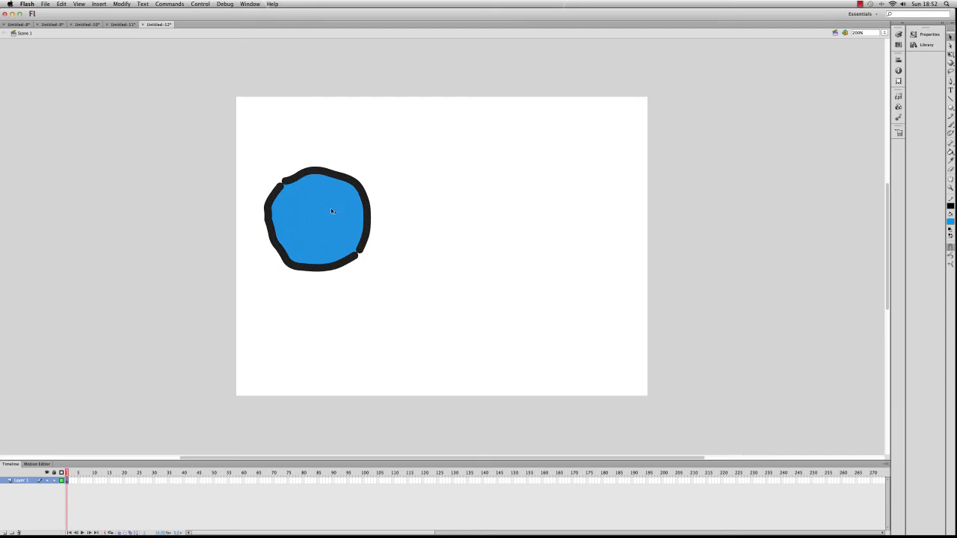
pyautogui.click(919, 37)
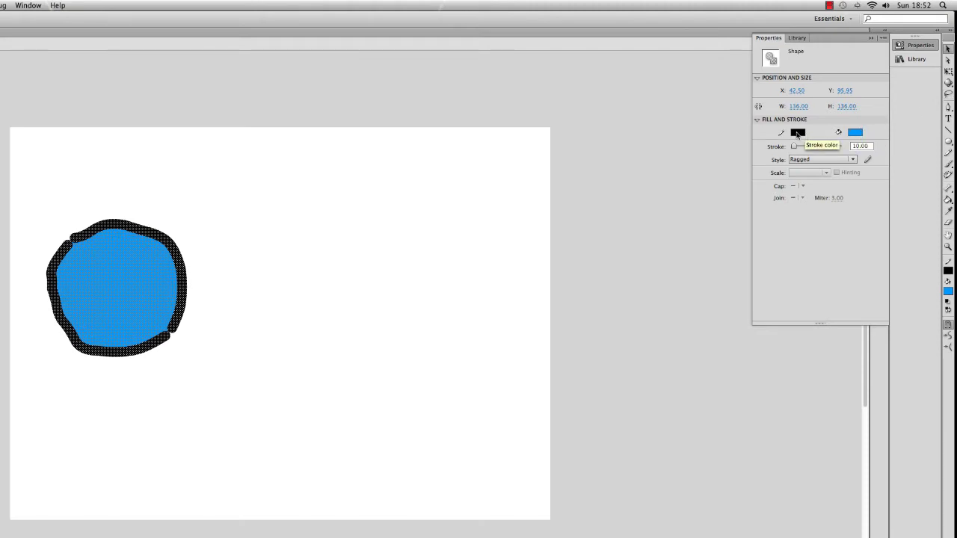
# Try the Dotted, Stippled and Hatched stroke styles on the circle's outline
pyautogui.click(855, 161)
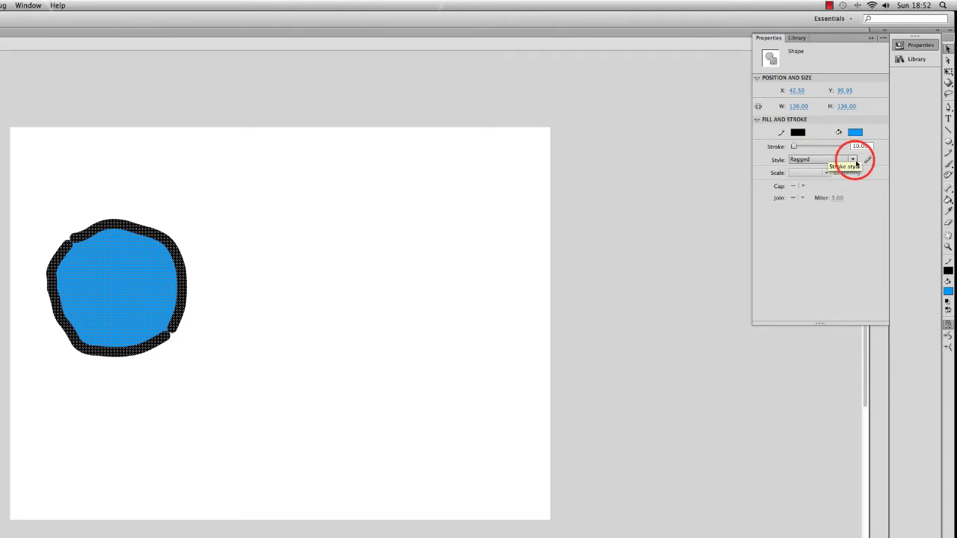
pyautogui.moveTo(856, 163); pyautogui.dragTo(843, 192)
pyautogui.moveTo(852, 159); pyautogui.dragTo(828, 205)
pyautogui.click(852, 160)
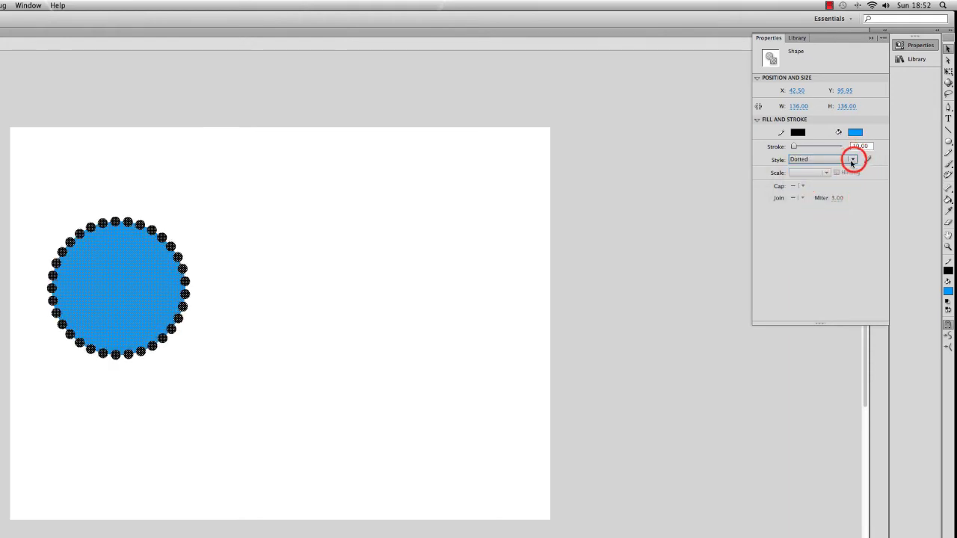
pyautogui.click(825, 219)
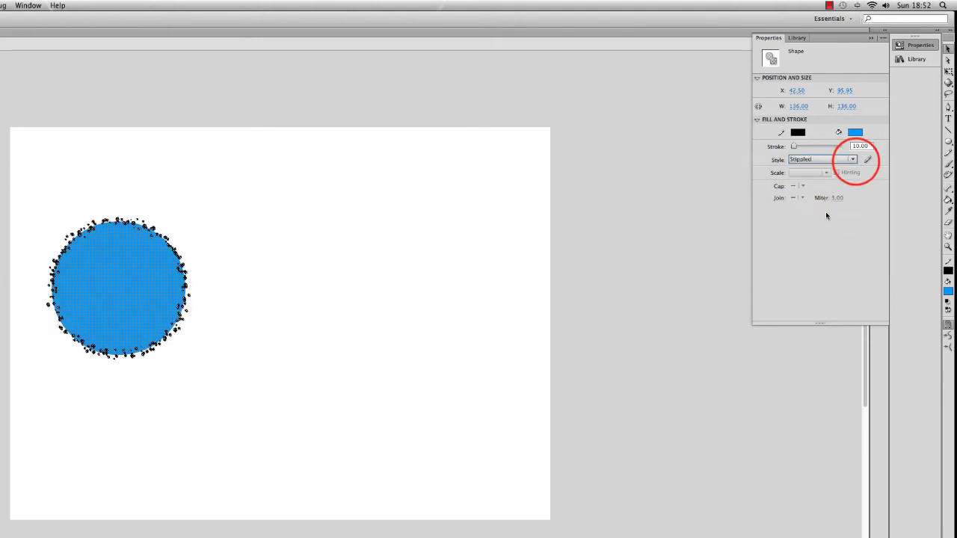
pyautogui.click(852, 160)
pyautogui.click(828, 225)
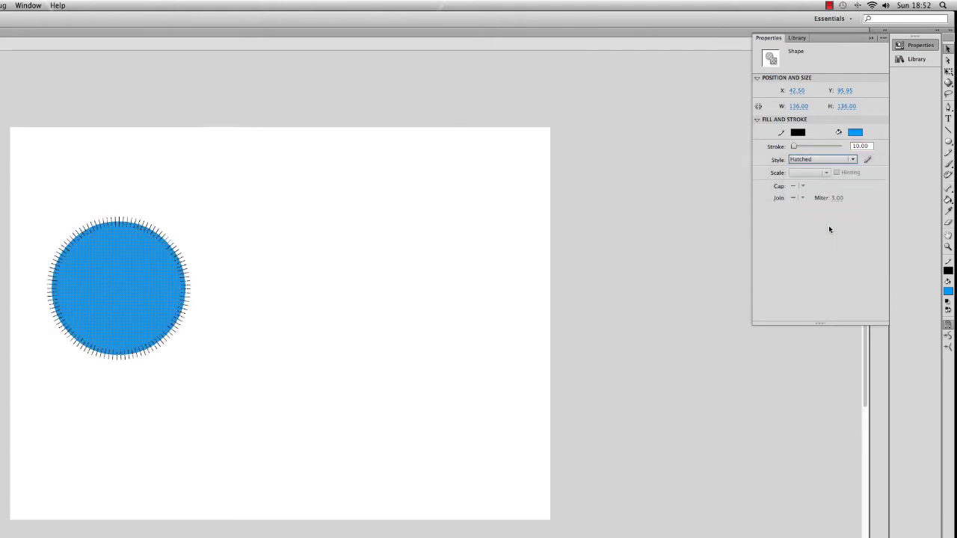
# Set the circle's stroke style to Dashed and deselect the shape
pyautogui.click(852, 160)
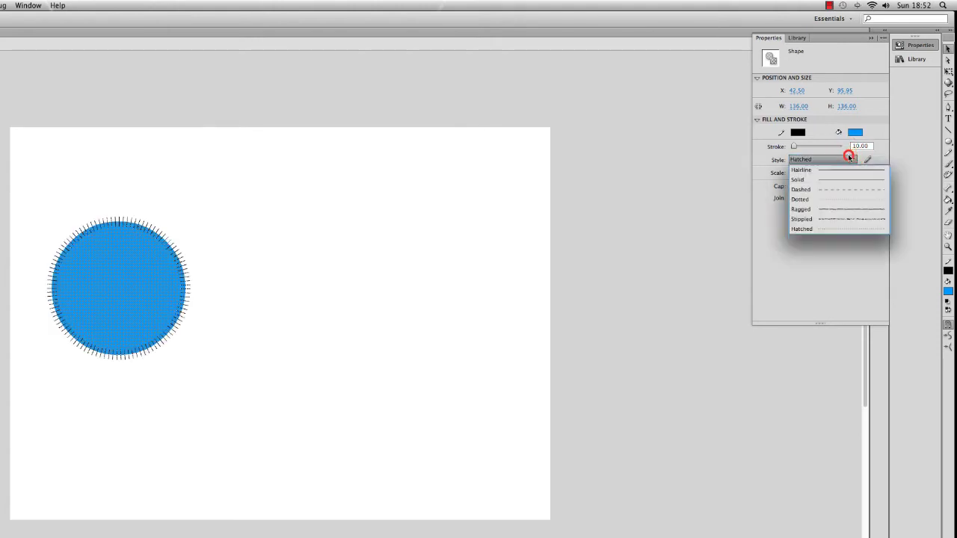
pyautogui.click(830, 191)
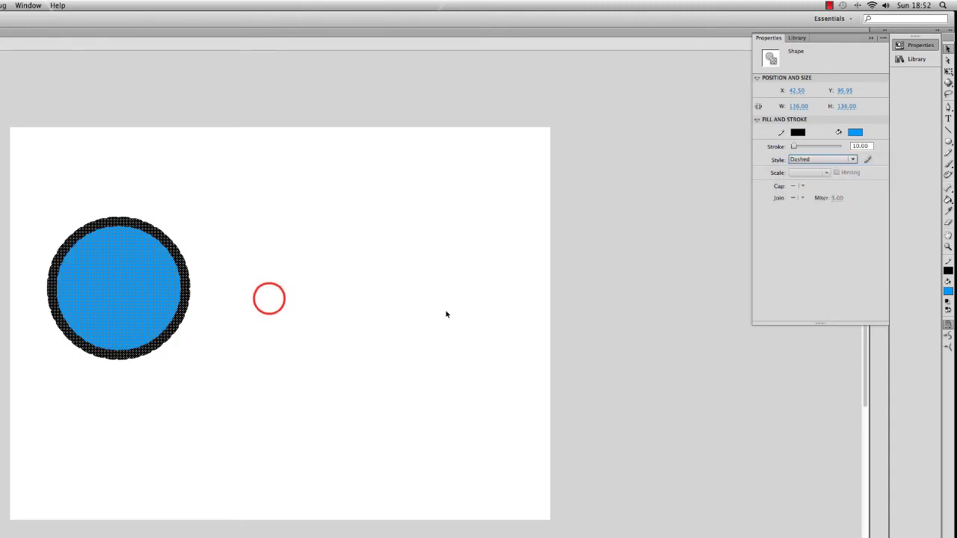
pyautogui.click(269, 299)
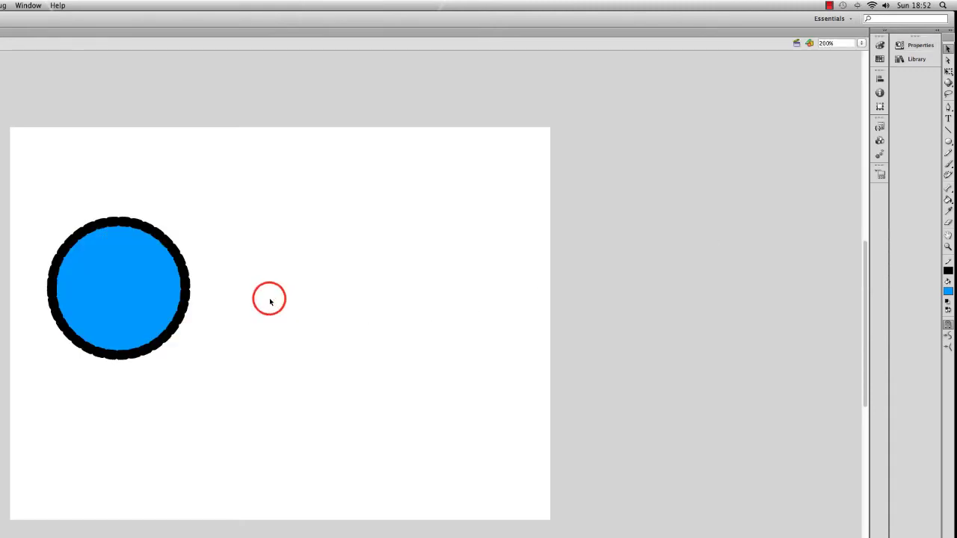
# Add keyframes from frame 2 through frame 11, moving the whole circle a little further right in each, and play the animation
pyautogui.doubleClick(134, 302)
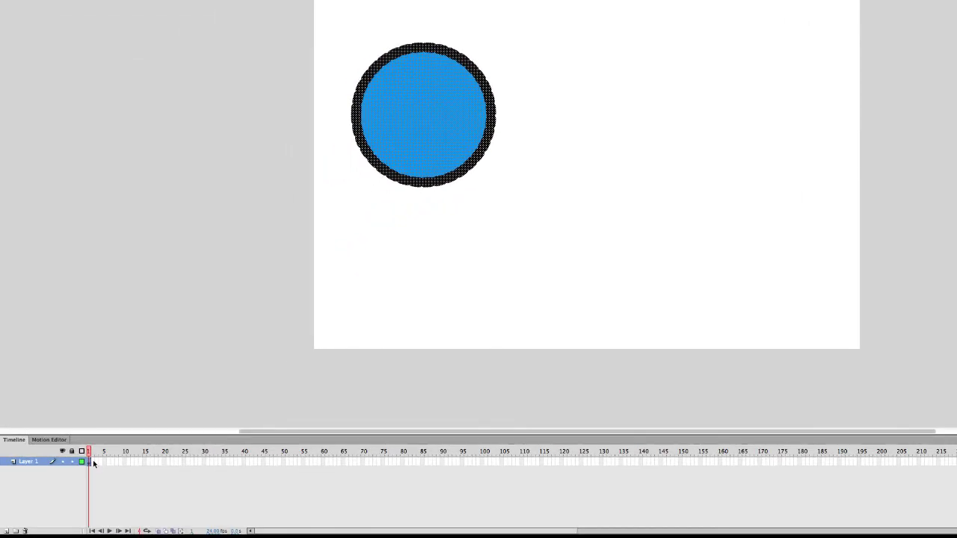
pyautogui.click(93, 460)
pyautogui.press('F6')
pyautogui.moveTo(449, 114); pyautogui.dragTo(626, 150)
pyautogui.press('F6')
pyautogui.press('F6')
pyautogui.press('F6')
pyautogui.press('F6')
pyautogui.press('F6')
pyautogui.press('F6')
pyautogui.press('F6')
pyautogui.press('F6')
pyautogui.press('F6')
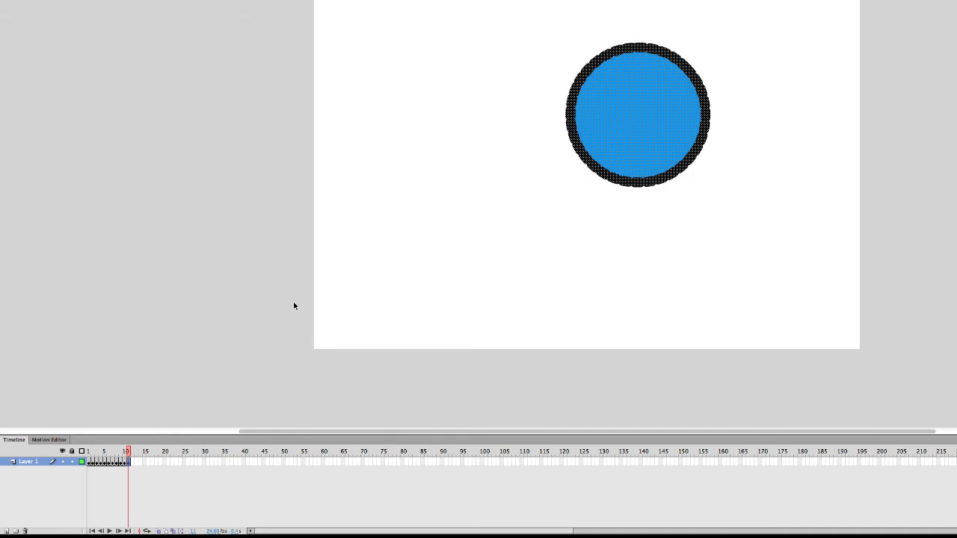
pyautogui.press('Return')
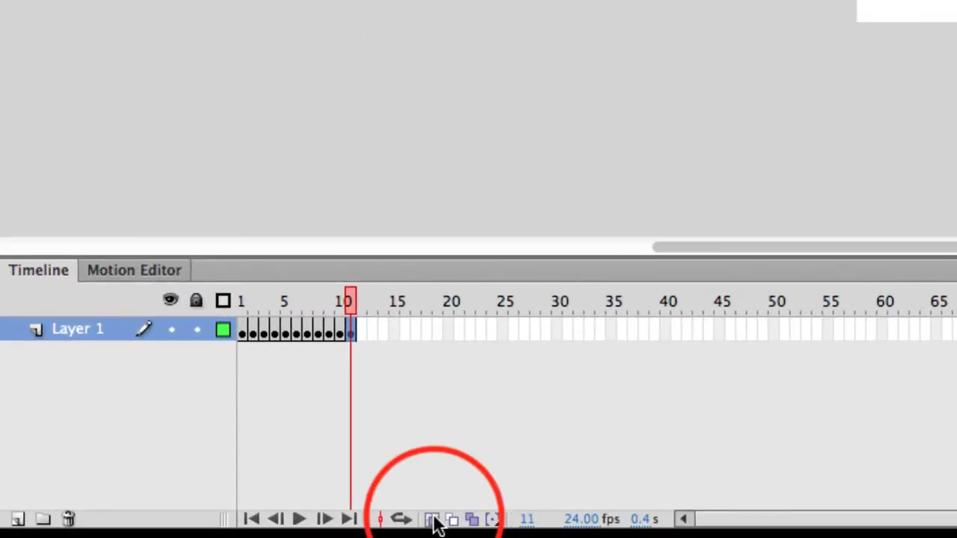
# Turn on onion skinning, check it at different playhead positions, and set the onion skin range to frames 1 to 11 with frame 11 current
pyautogui.click(432, 519)
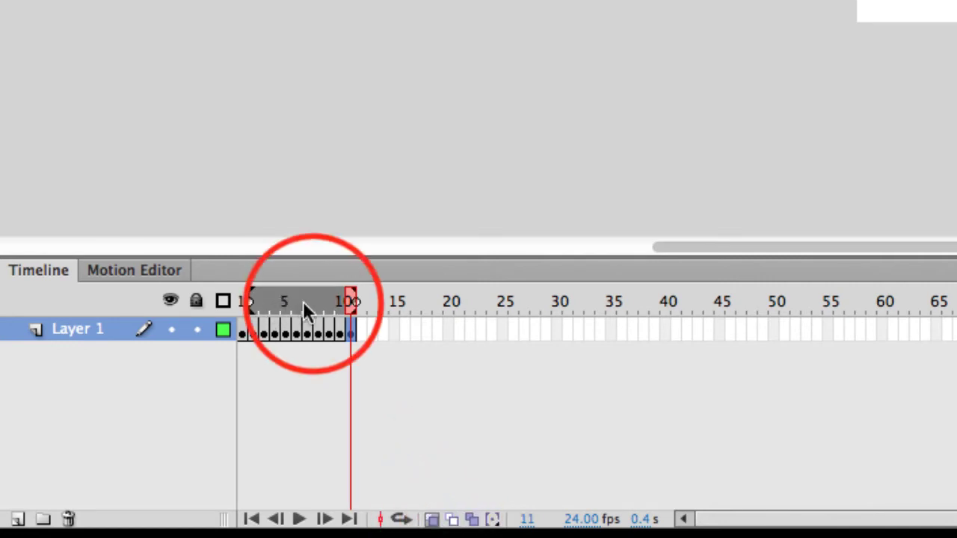
pyautogui.moveTo(313, 301); pyautogui.dragTo(355, 302)
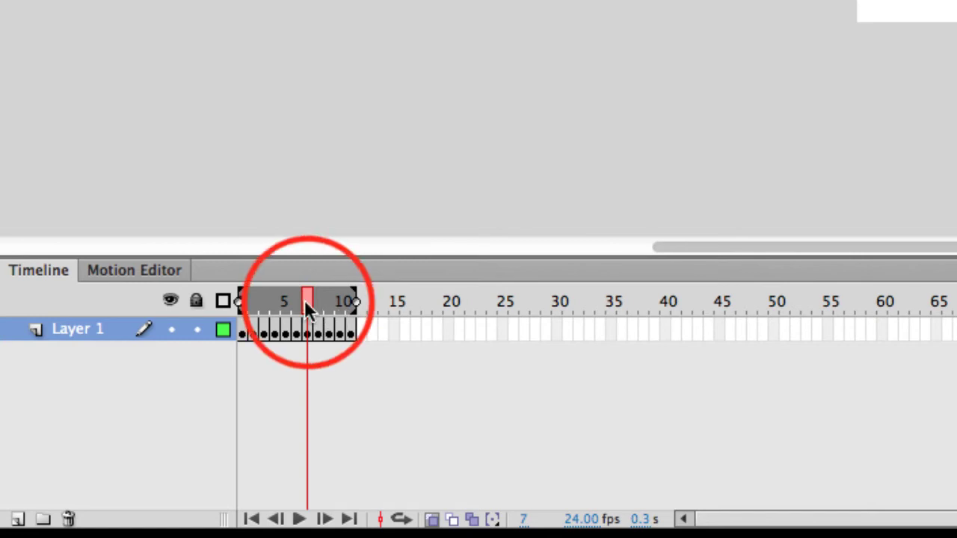
pyautogui.moveTo(307, 300); pyautogui.dragTo(284, 300)
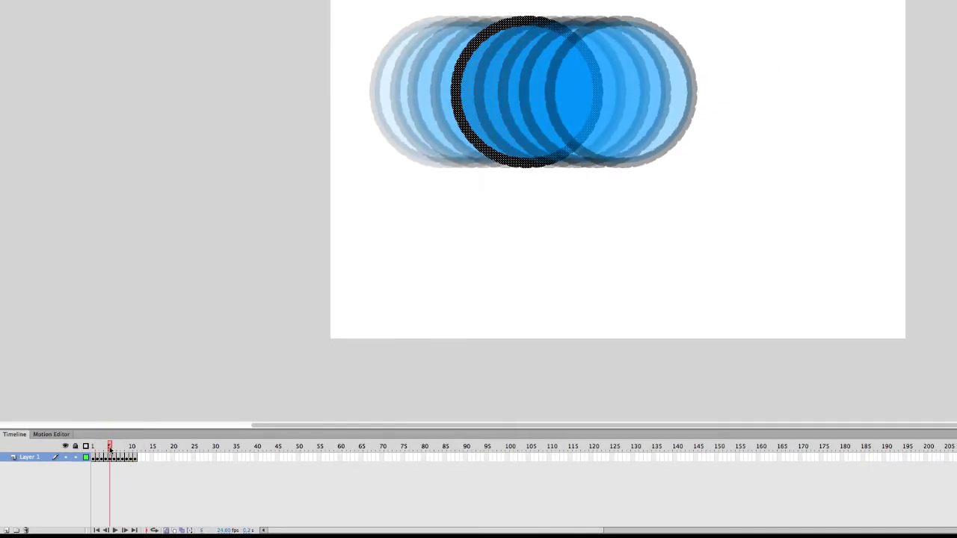
pyautogui.moveTo(110, 448)
pyautogui.mouseDown()
pyautogui.moveTo(92, 450)
pyautogui.moveTo(113, 448)
pyautogui.mouseUp()
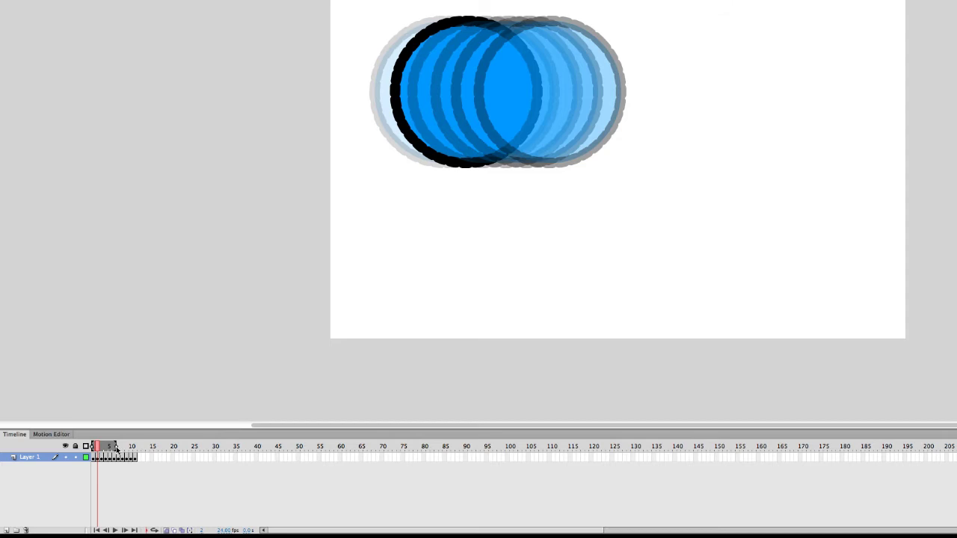
pyautogui.click(132, 453)
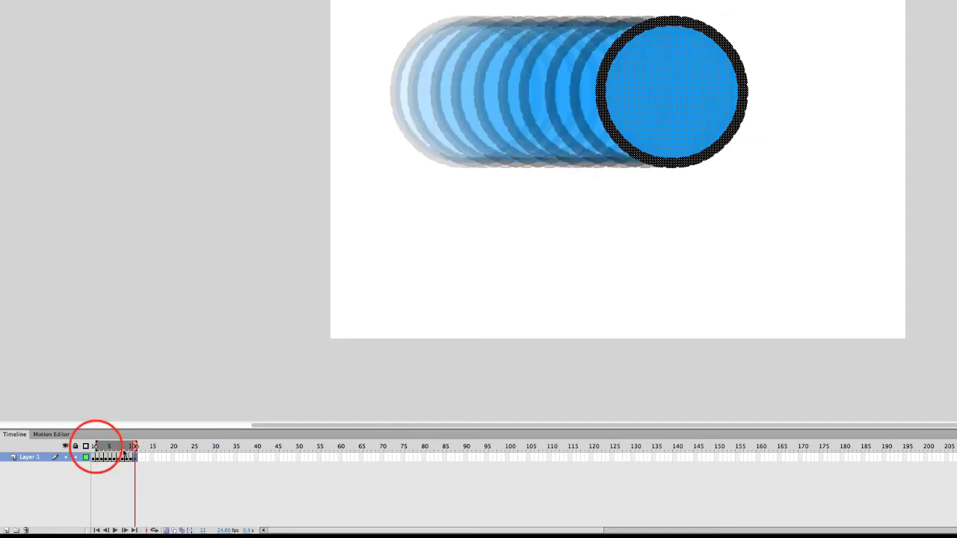
pyautogui.moveTo(96, 446); pyautogui.dragTo(92, 446)
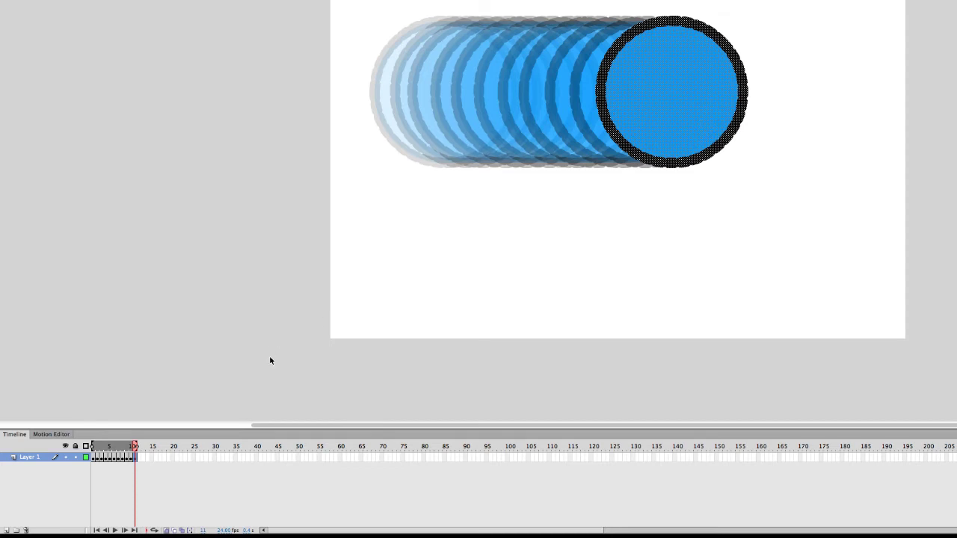
# Add a keyframe at frame 12 and move the circle slightly further right, keeping its spacing consistent with the onion-skinned frames
pyautogui.press('.')
pyautogui.moveTo(698, 83); pyautogui.dragTo(728, 81)
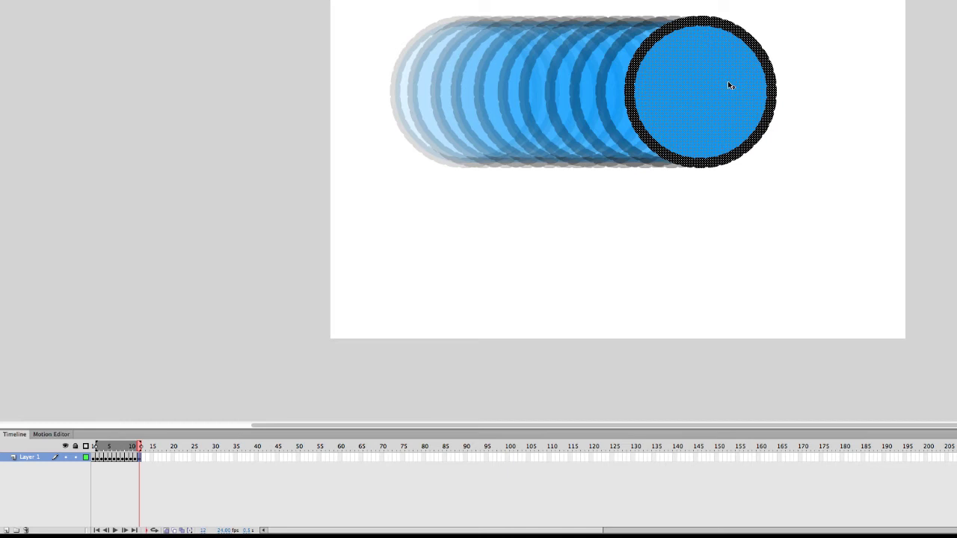
pyautogui.click(833, 39)
pyautogui.click(726, 69)
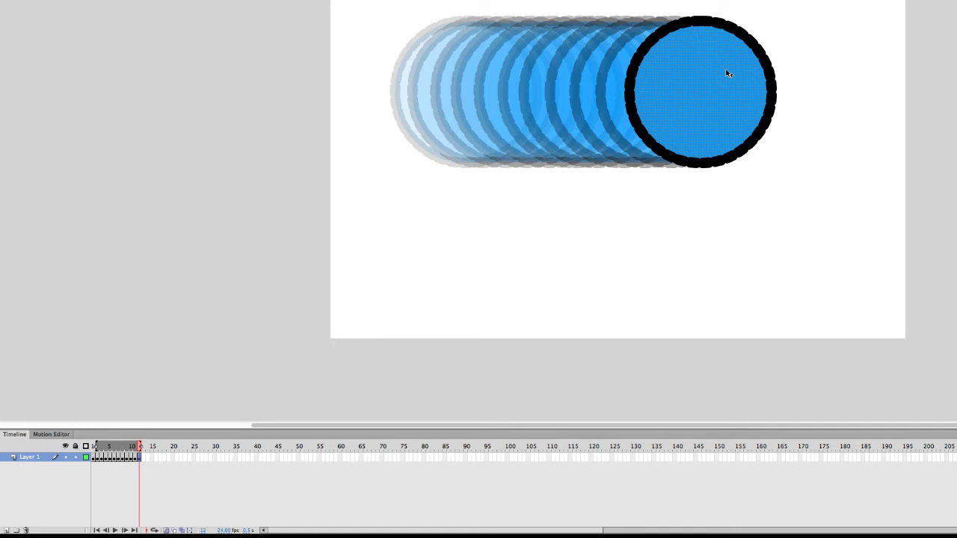
# Switch onion skinning off and back on, and extend the start of its range to frame 1
pyautogui.click(167, 530)
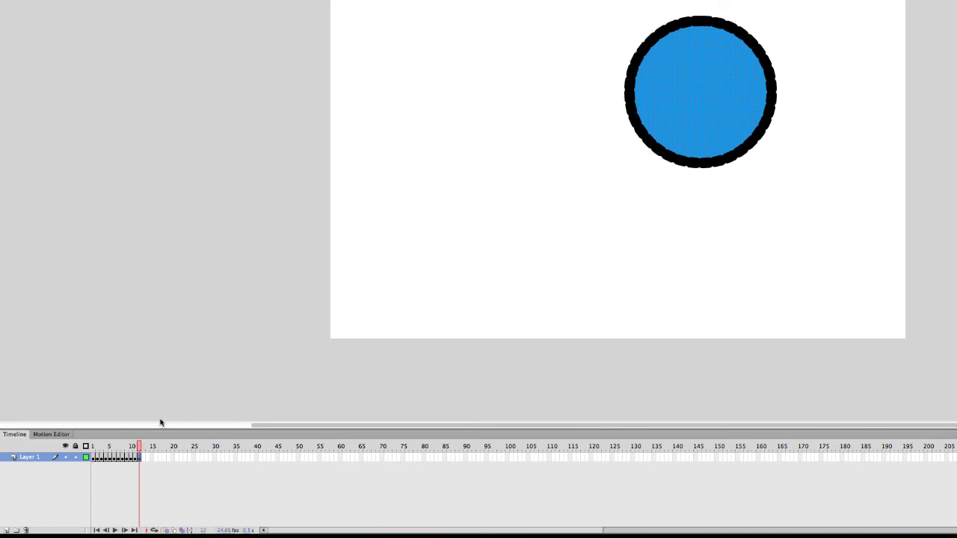
pyautogui.click(164, 530)
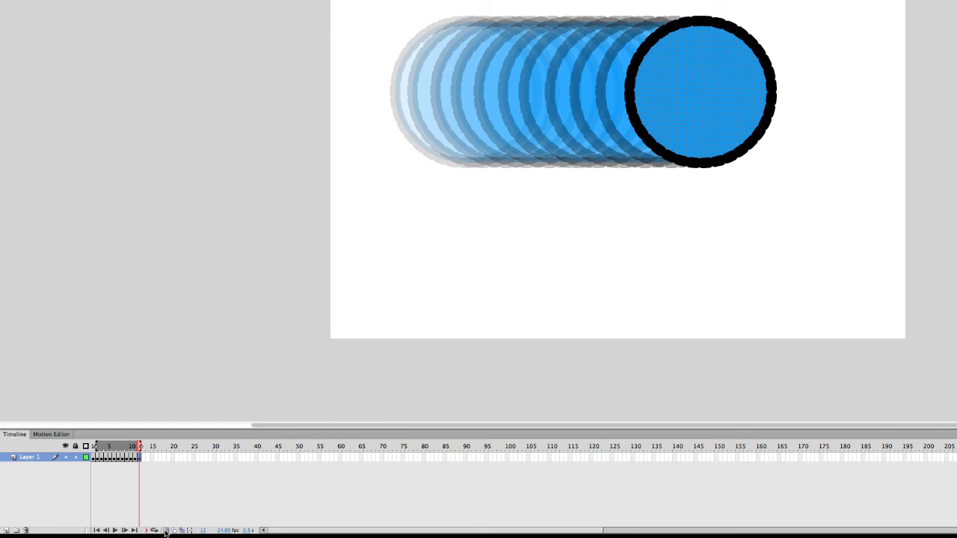
pyautogui.click(99, 452)
pyautogui.moveTo(99, 452); pyautogui.dragTo(91, 448)
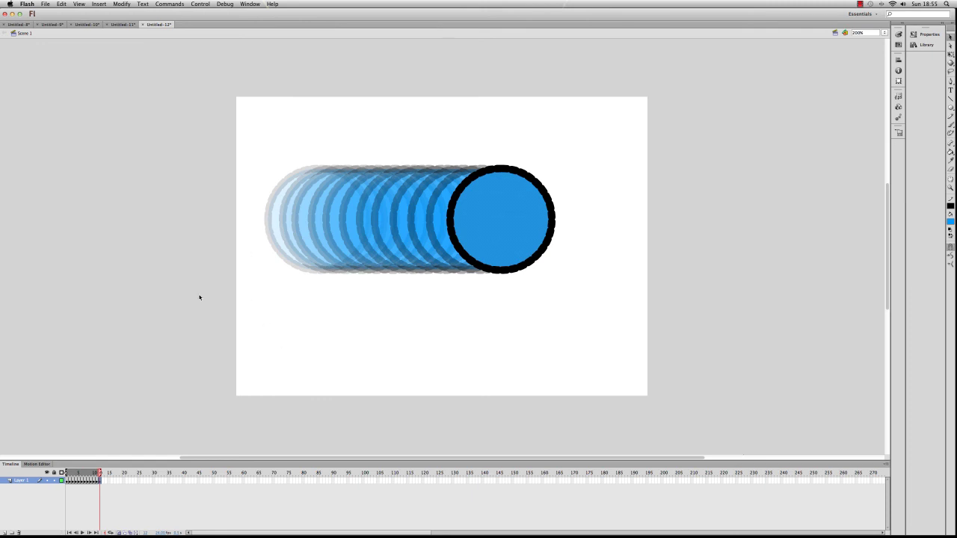
# Go to frame 1, extend the end of the onion skin range to frame 12, and make frame 12 current
pyautogui.hotkey('shift', ',')
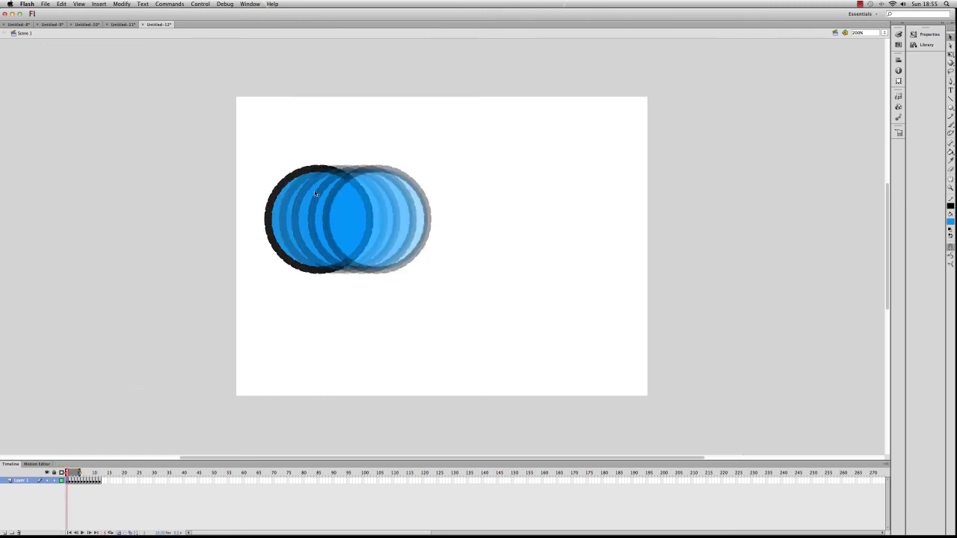
pyautogui.moveTo(79, 473); pyautogui.dragTo(111, 473)
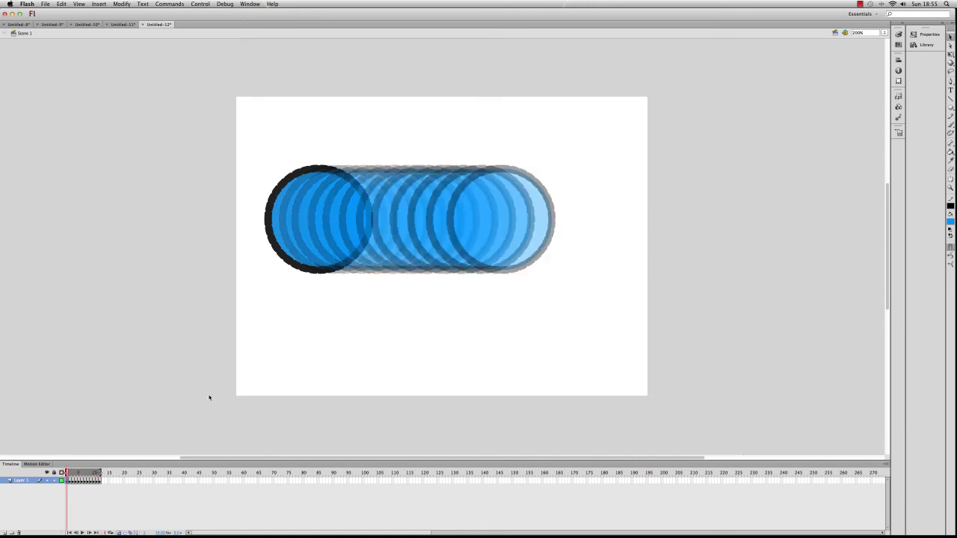
pyautogui.click(95, 481)
pyautogui.click(100, 480)
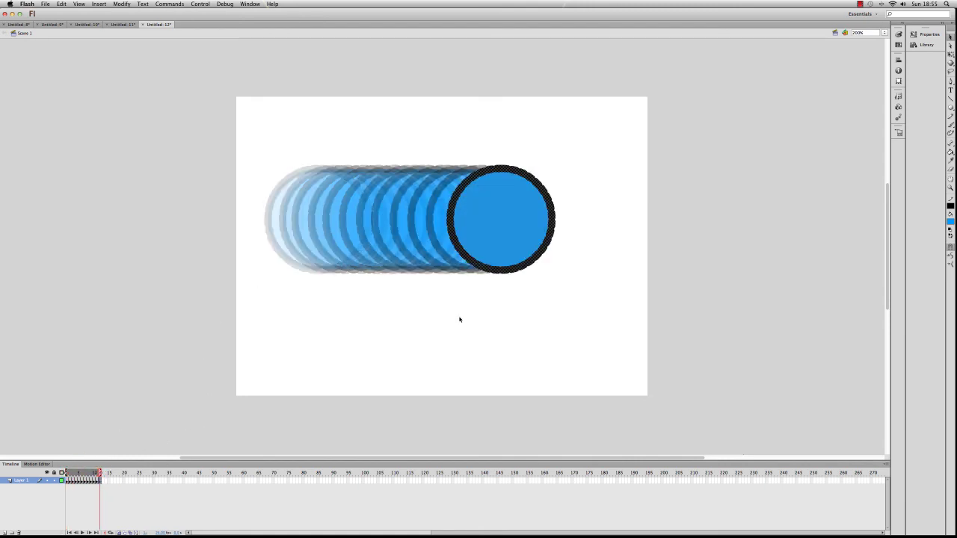